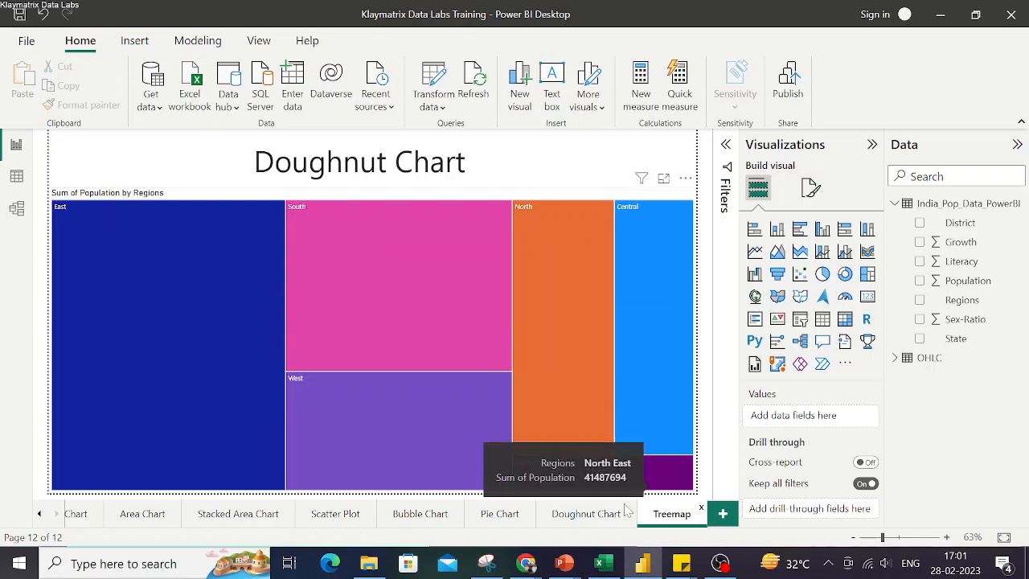
- Break down the population pie on the Pie Chart page by District instead of Regions
click(500, 518)
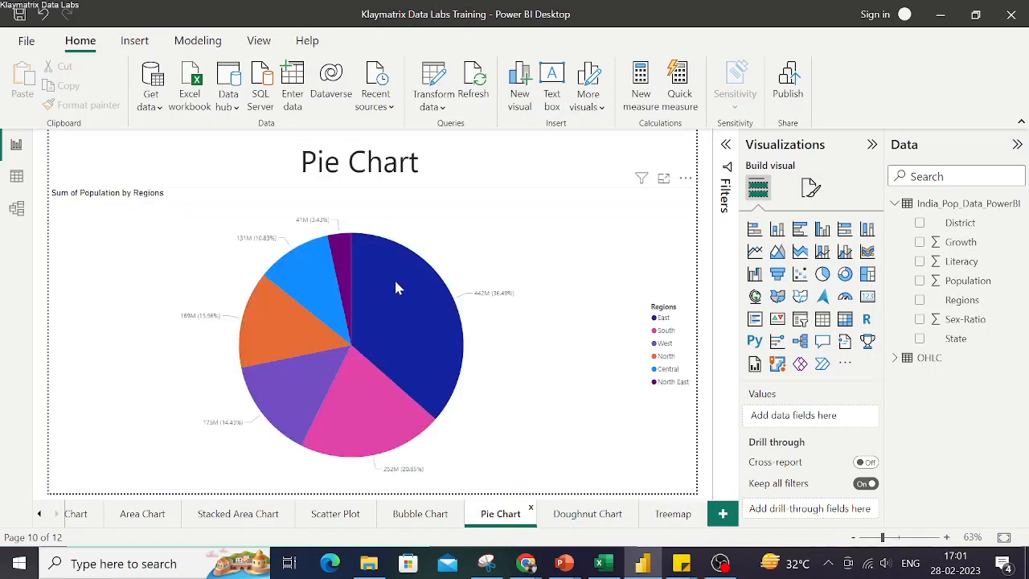
mouse_move(385, 277)
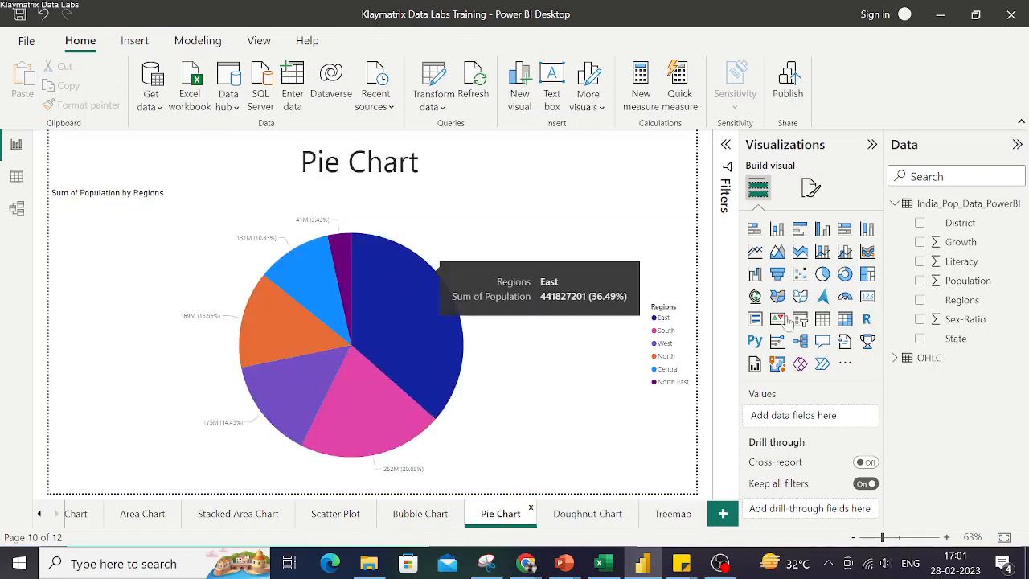
click(550, 380)
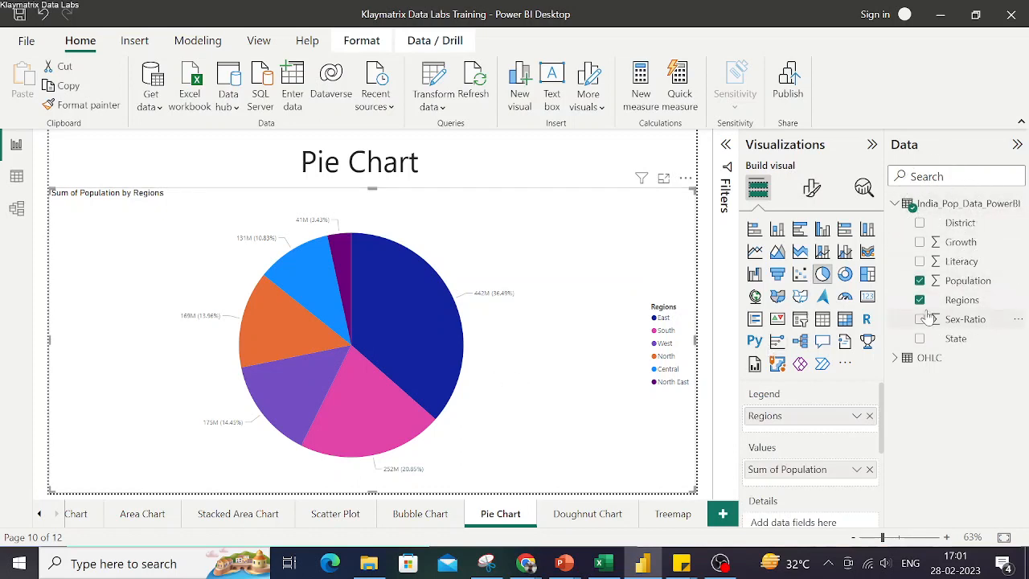
key(ctrl)
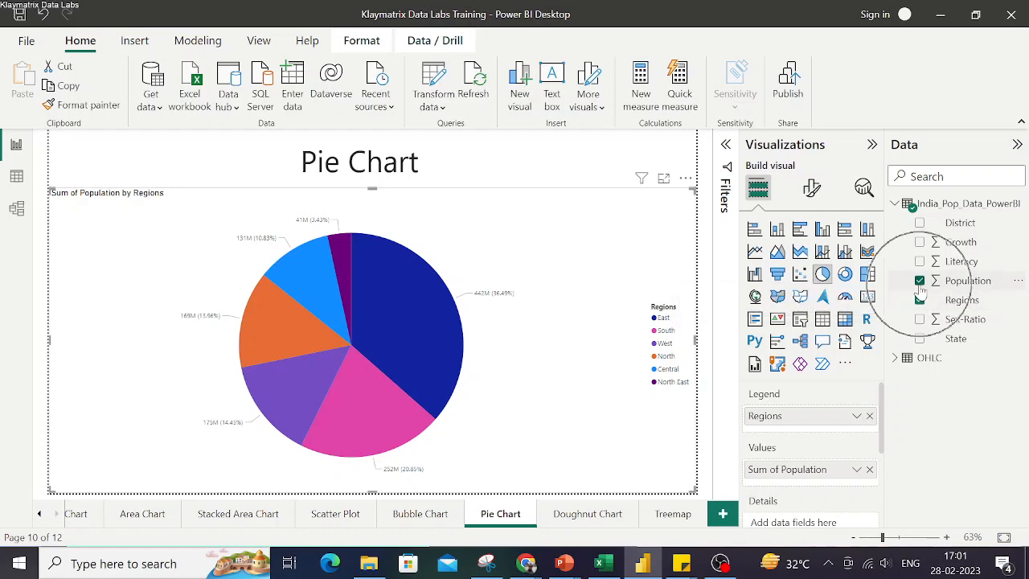
key(ctrl)
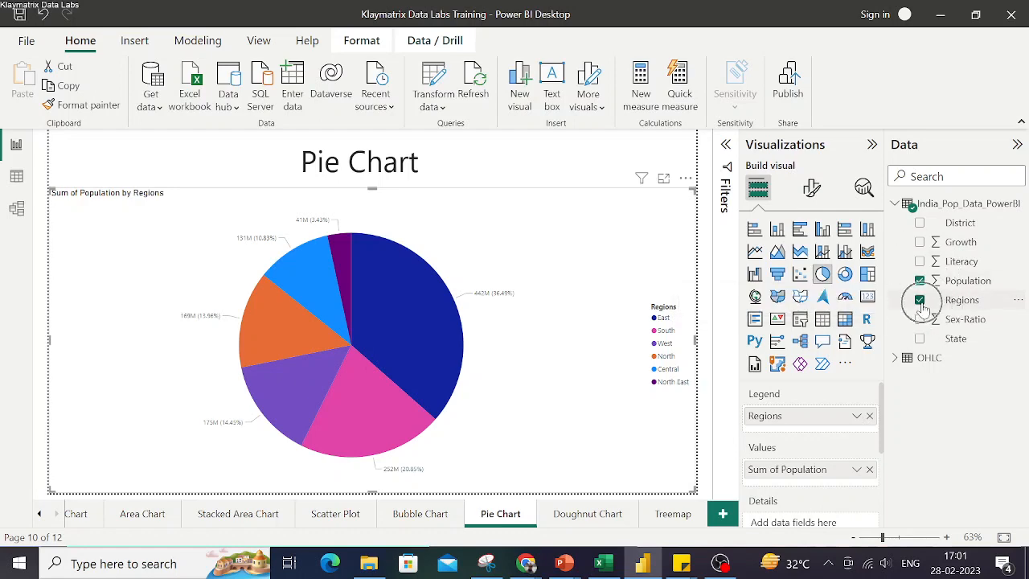
click(920, 224)
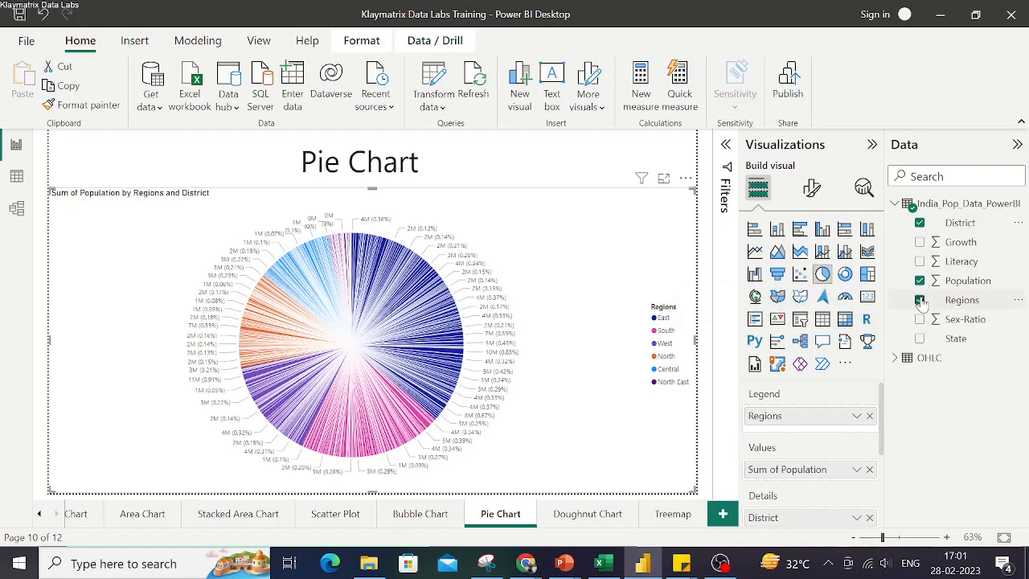
click(921, 300)
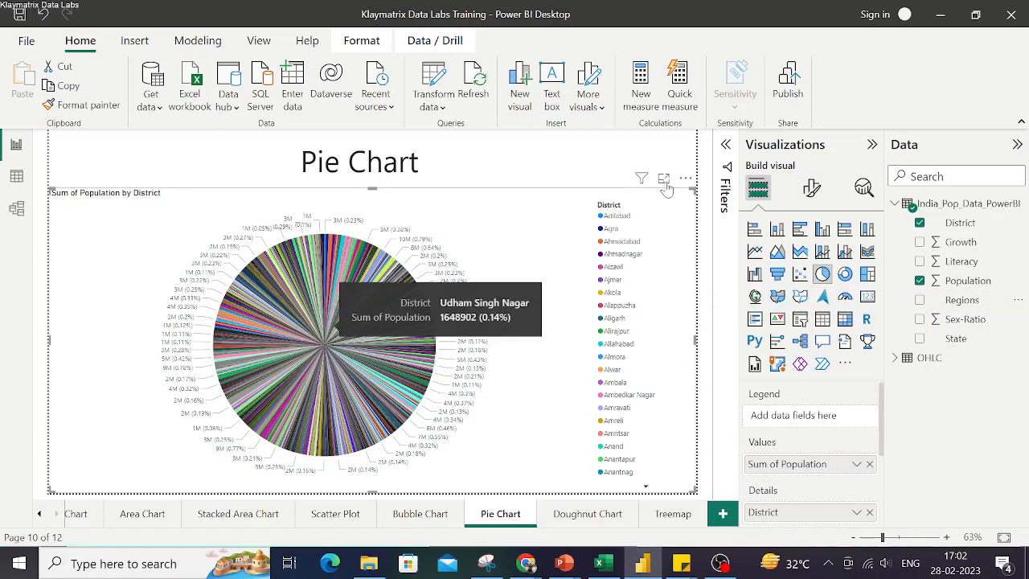
- Replace District with State as the breakdown of the population pie chart
click(920, 223)
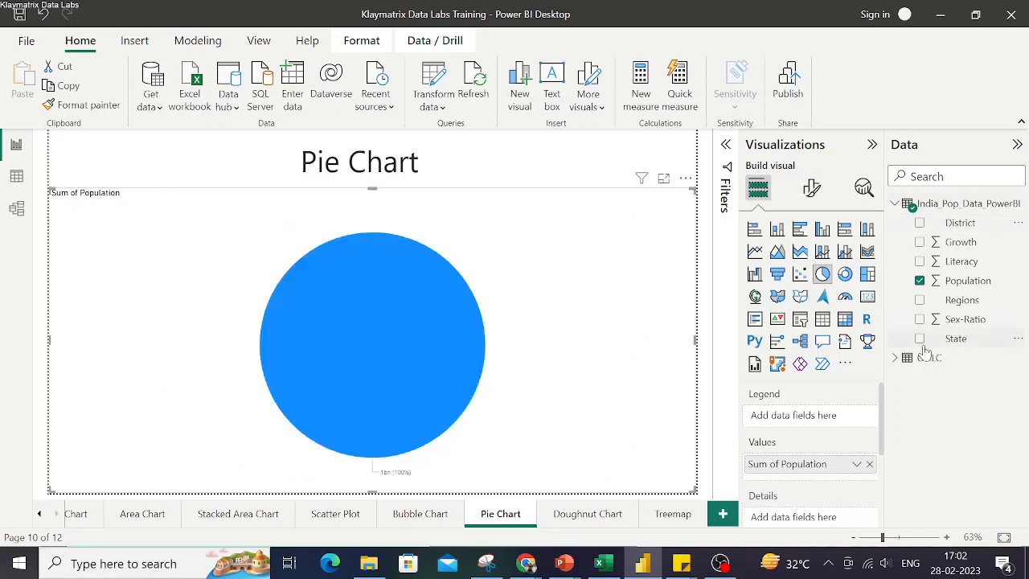
click(920, 339)
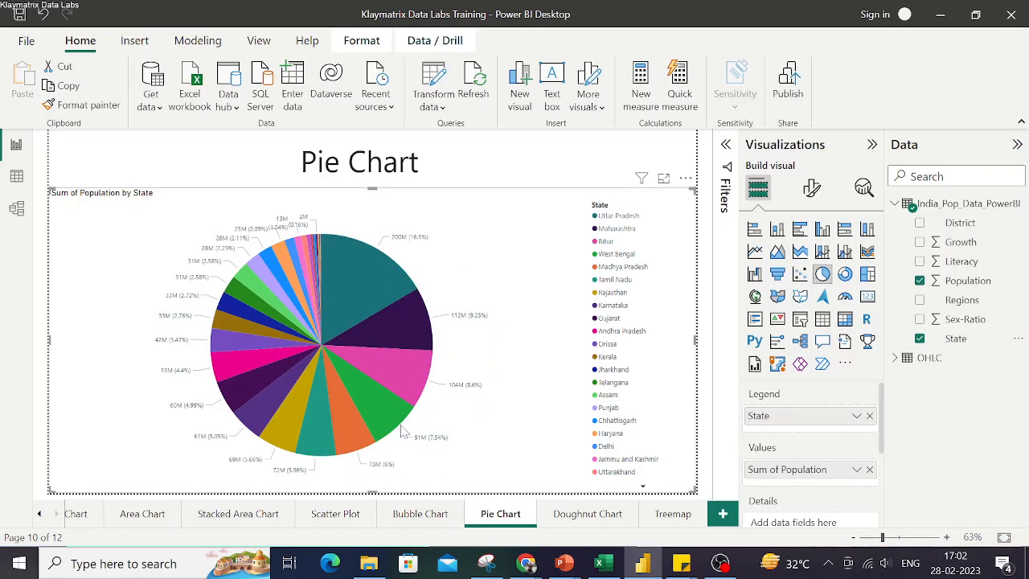
mouse_move(321, 310)
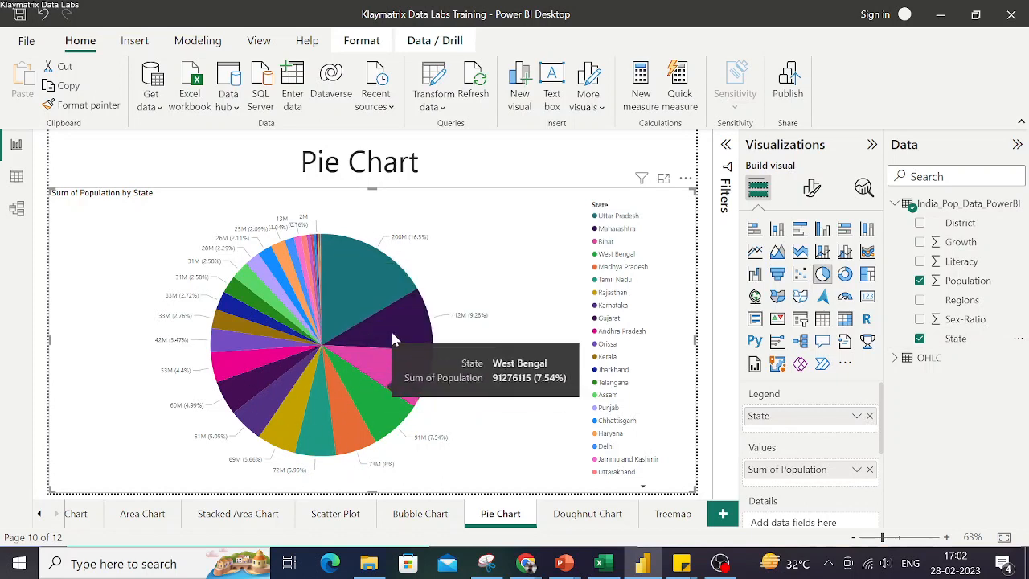
- Split the population pie chart by Regions again, removing the State field
click(920, 300)
click(920, 338)
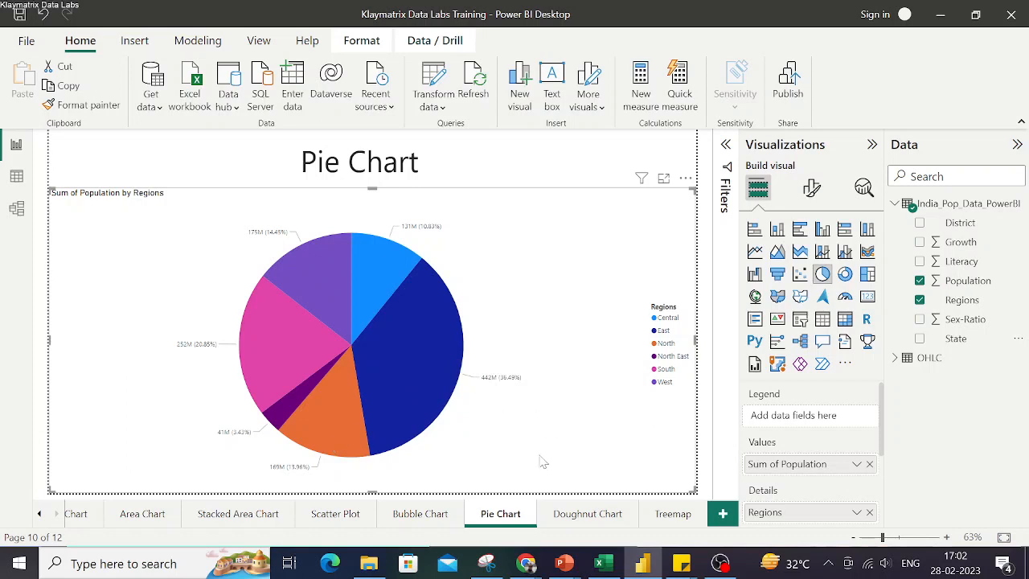
- Add State as the category of the population treemap on the Treemap page
click(573, 518)
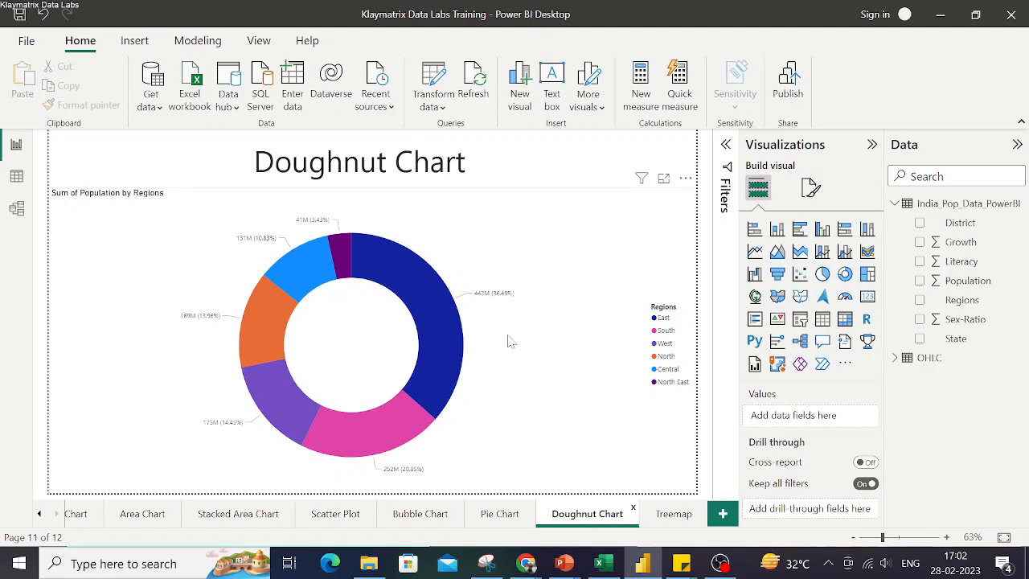
click(664, 515)
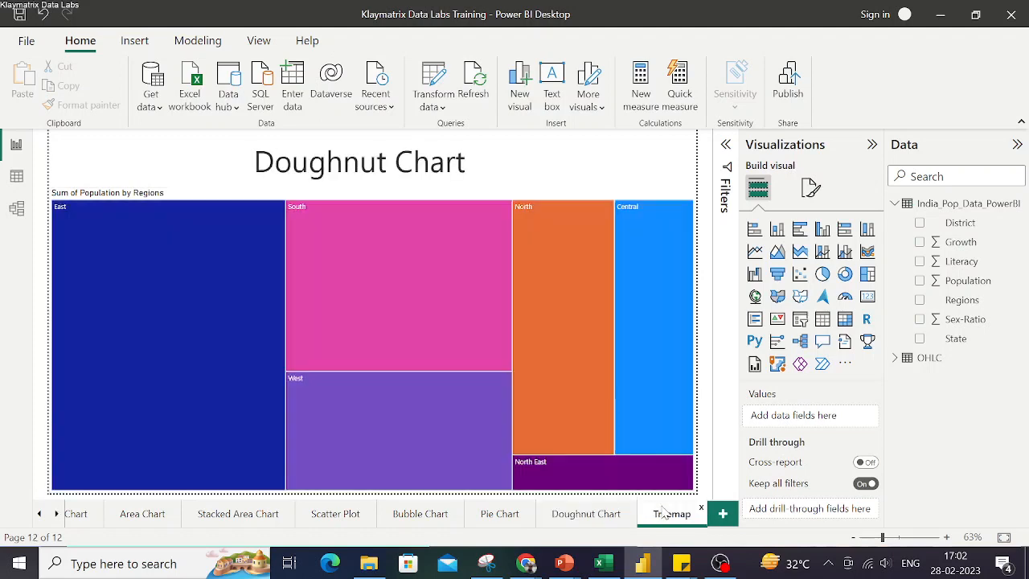
mouse_move(592, 315)
click(660, 411)
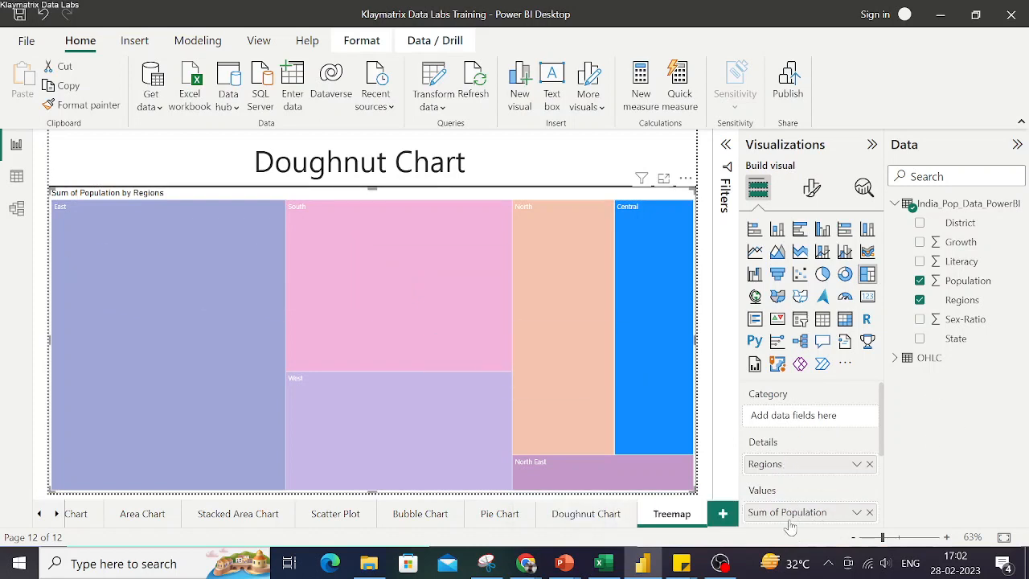
click(920, 339)
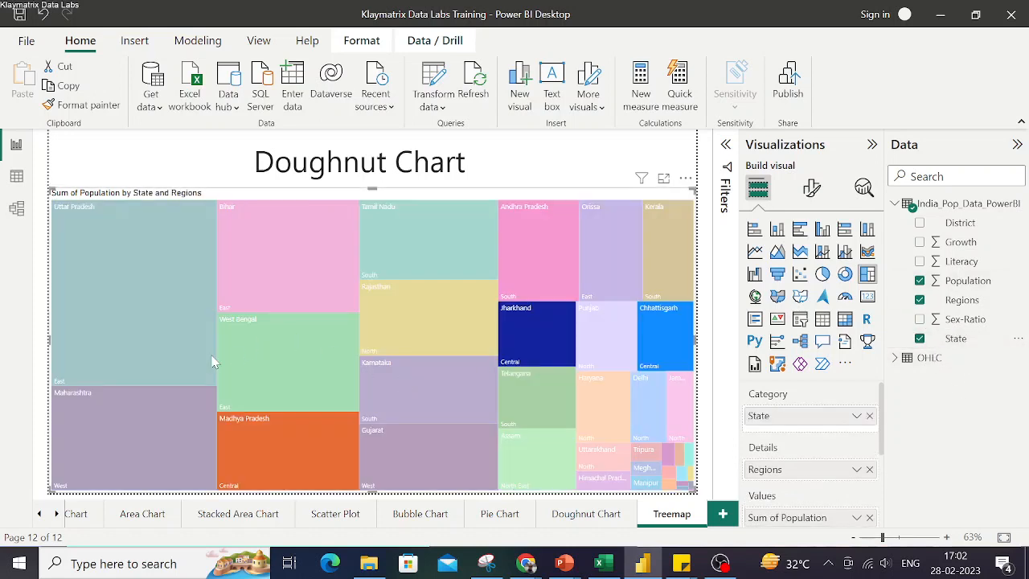
click(465, 161)
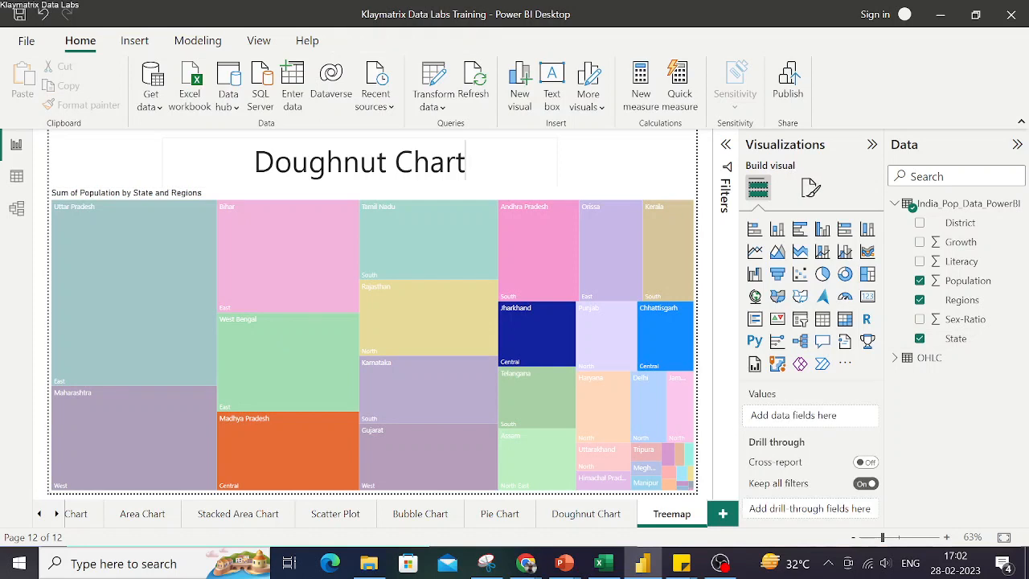
click(250, 300)
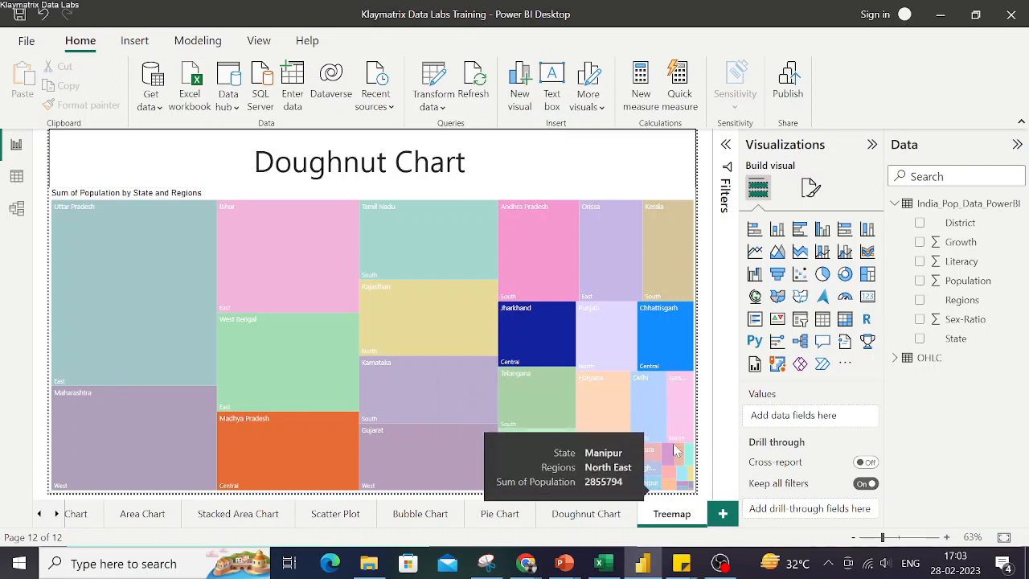
mouse_move(689, 492)
key(ctrl)
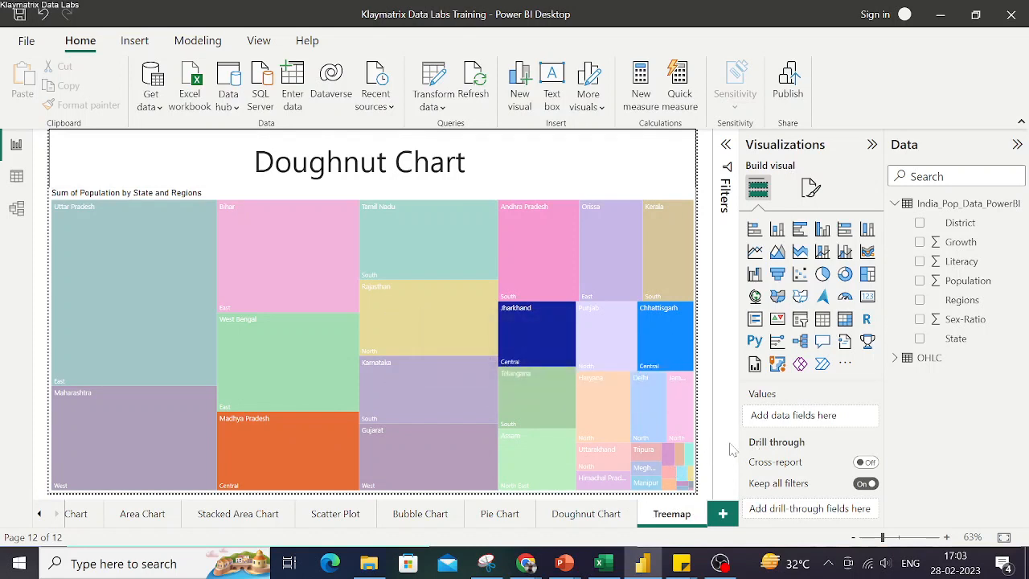
- Add a new report page and insert a pie chart enlarged to fill the whole page
click(722, 518)
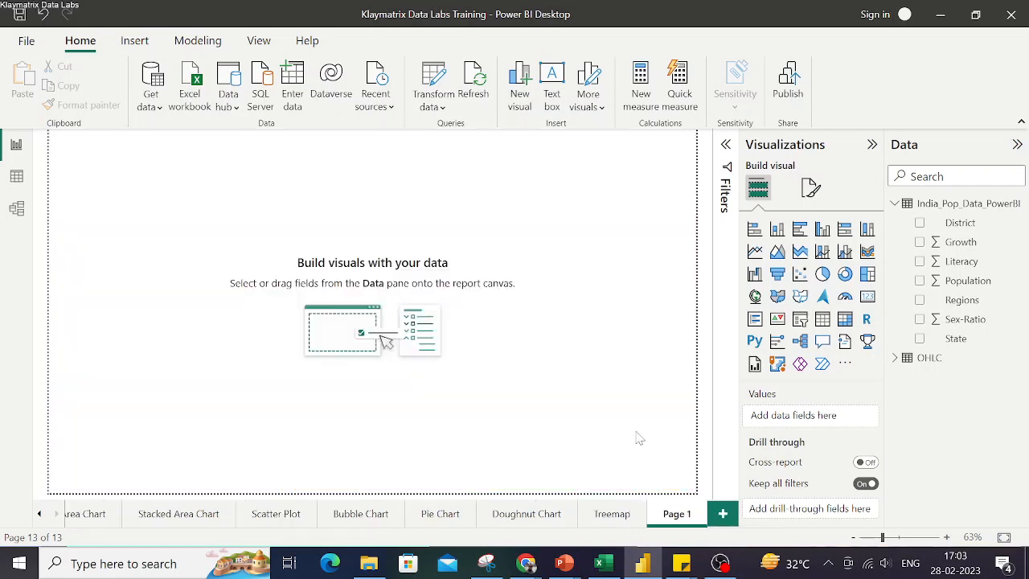
click(823, 280)
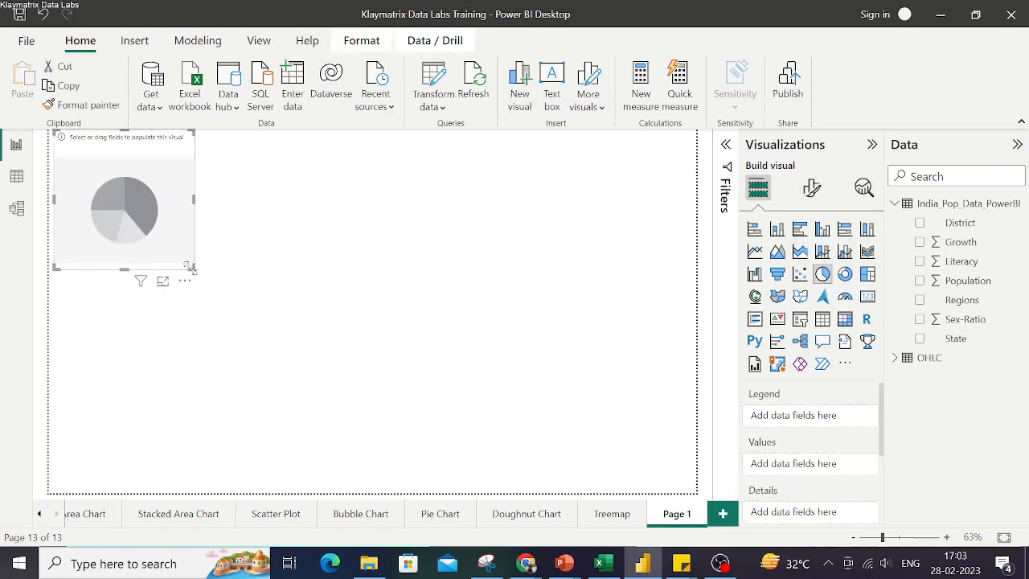
drag(191, 268, 696, 493)
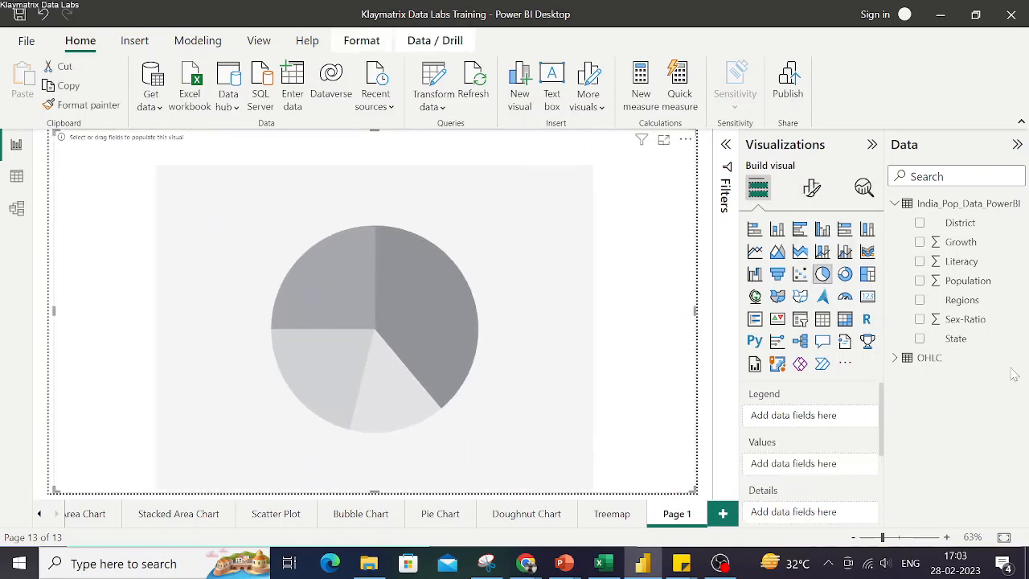
- Plot Population by Regions in the new pie chart and convert it to a doughnut chart
click(921, 282)
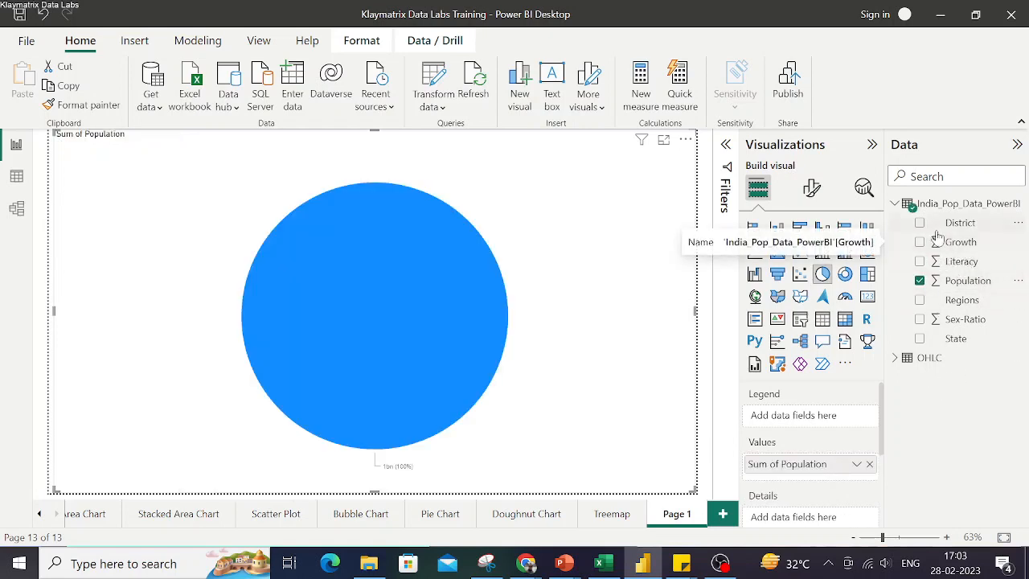
click(919, 300)
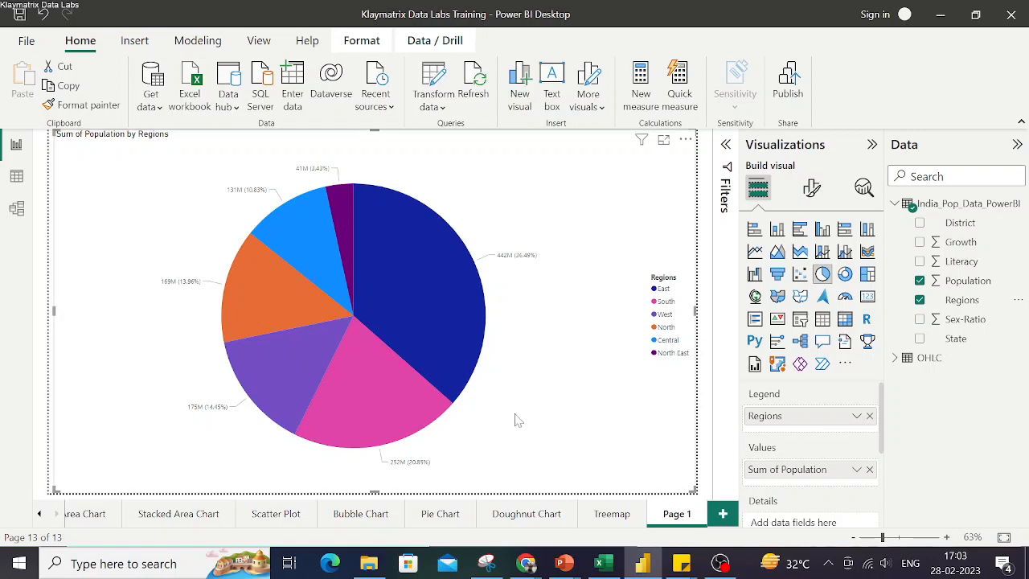
click(845, 276)
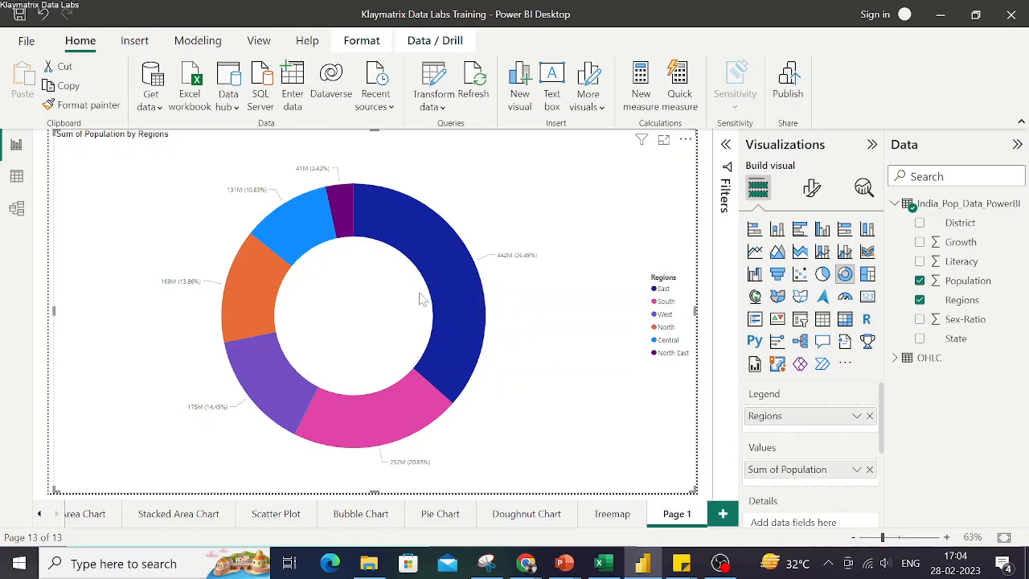
- Add a card showing the sum of Population, shrunk and placed inside the hole of the doughnut chart
click(555, 329)
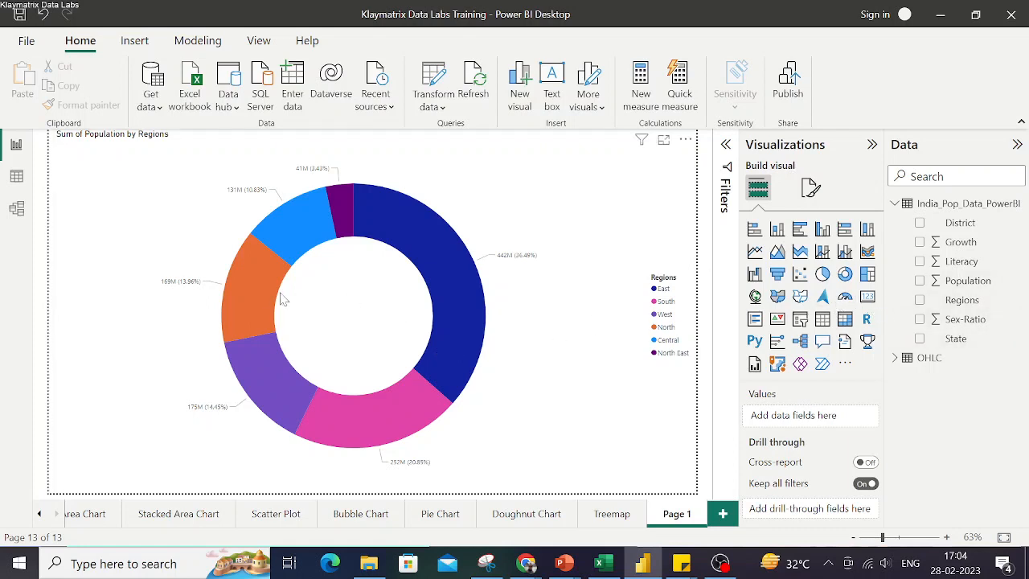
key(ctrl)
click(868, 298)
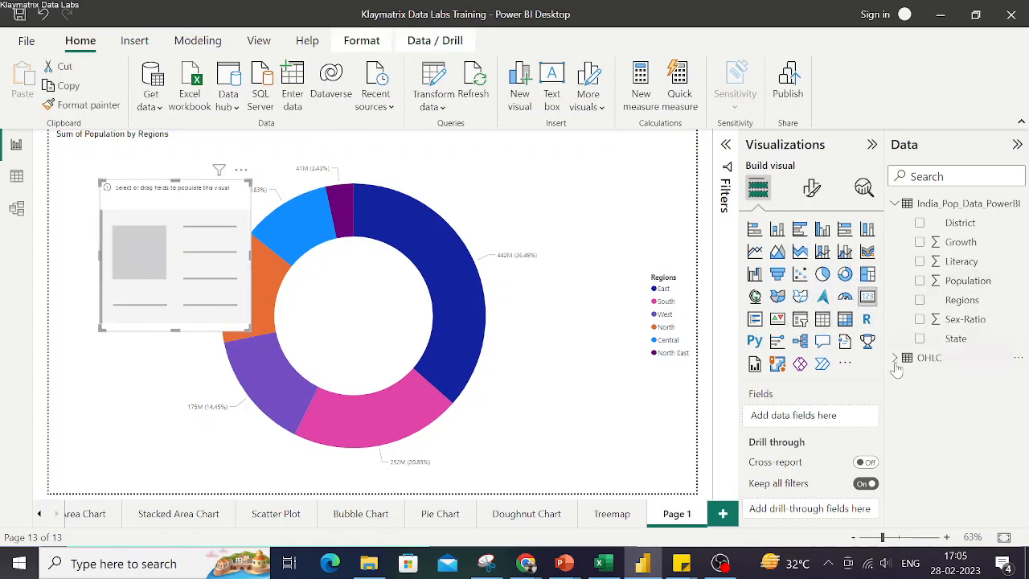
click(921, 282)
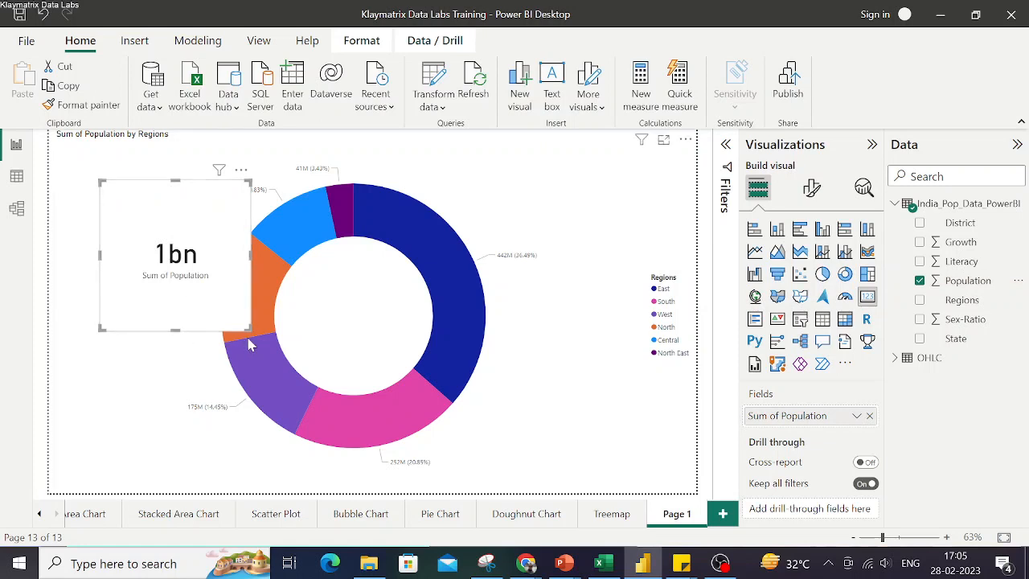
drag(247, 329, 189, 270)
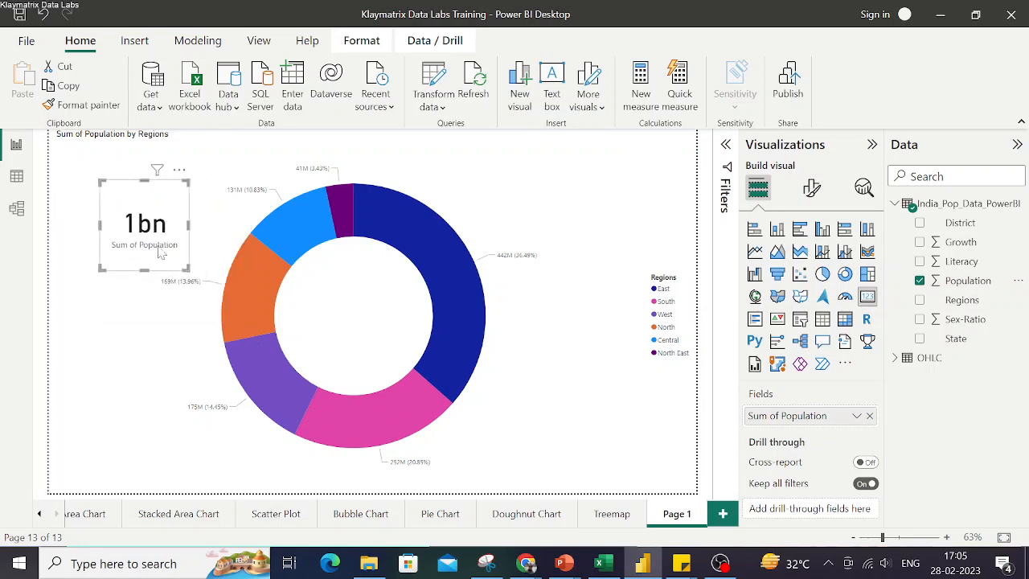
drag(153, 242, 370, 337)
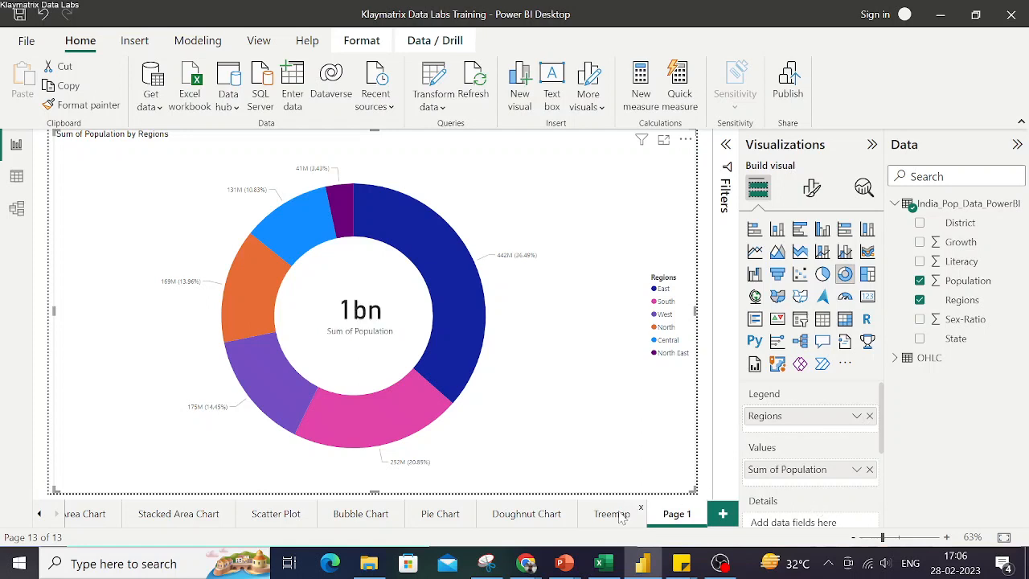
- Add another report page with a large treemap showing Population with Regions as its category
click(722, 521)
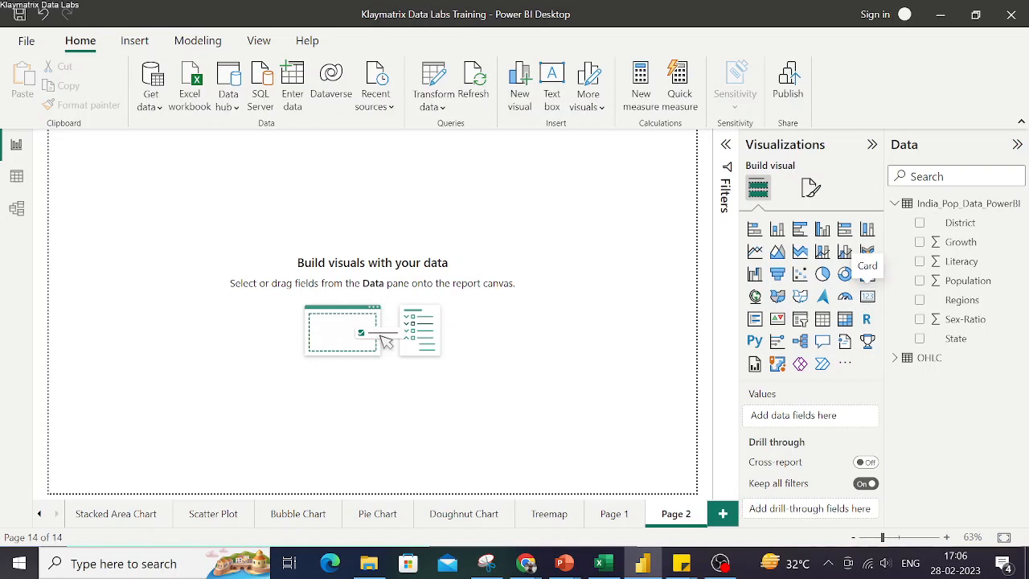
click(869, 276)
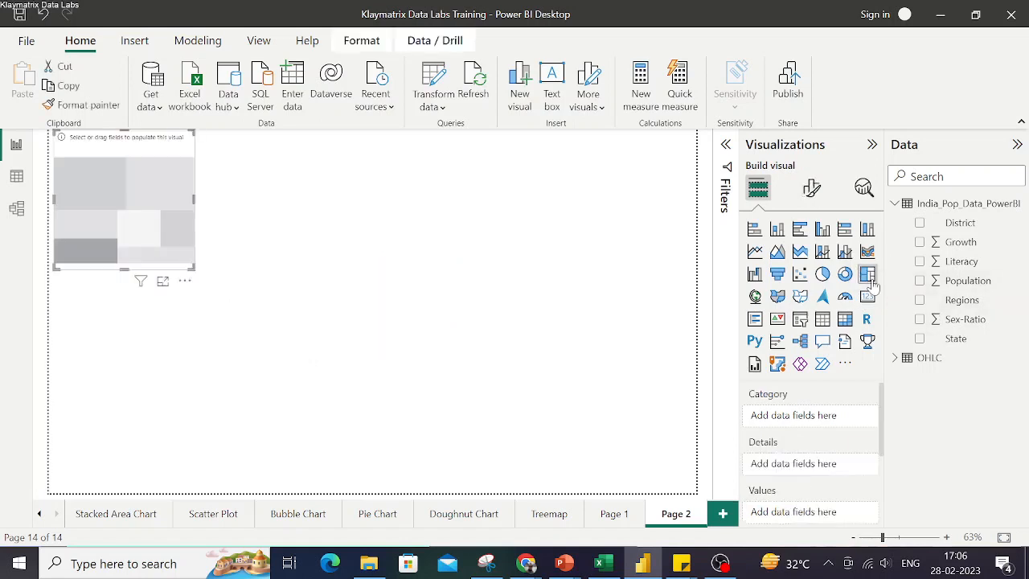
drag(193, 267, 596, 491)
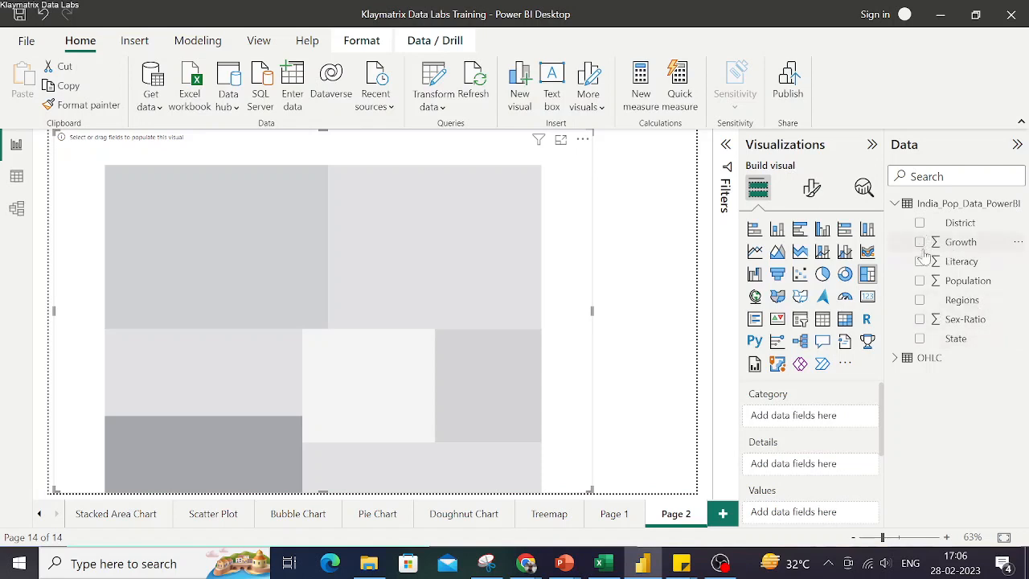
click(920, 301)
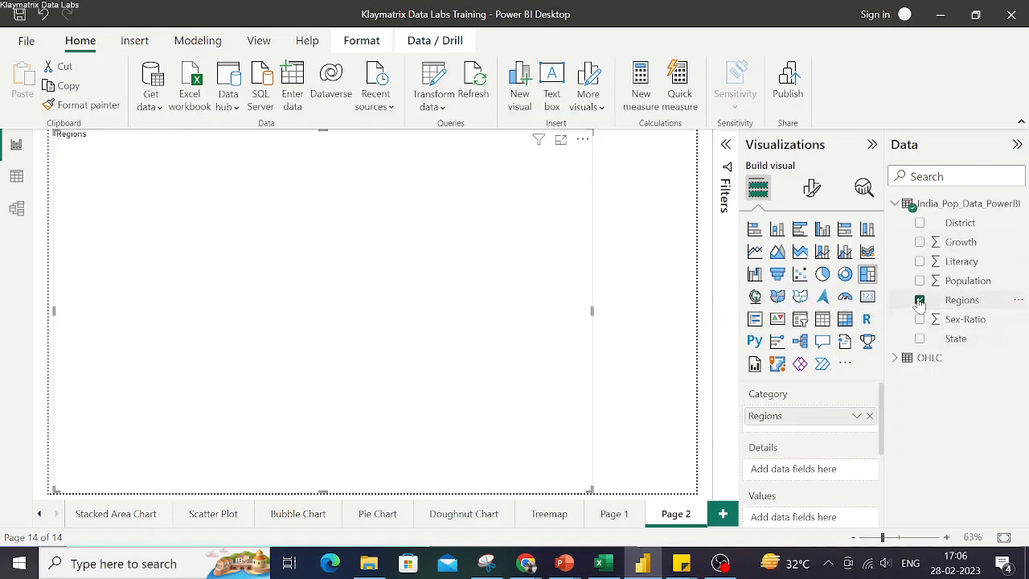
click(921, 281)
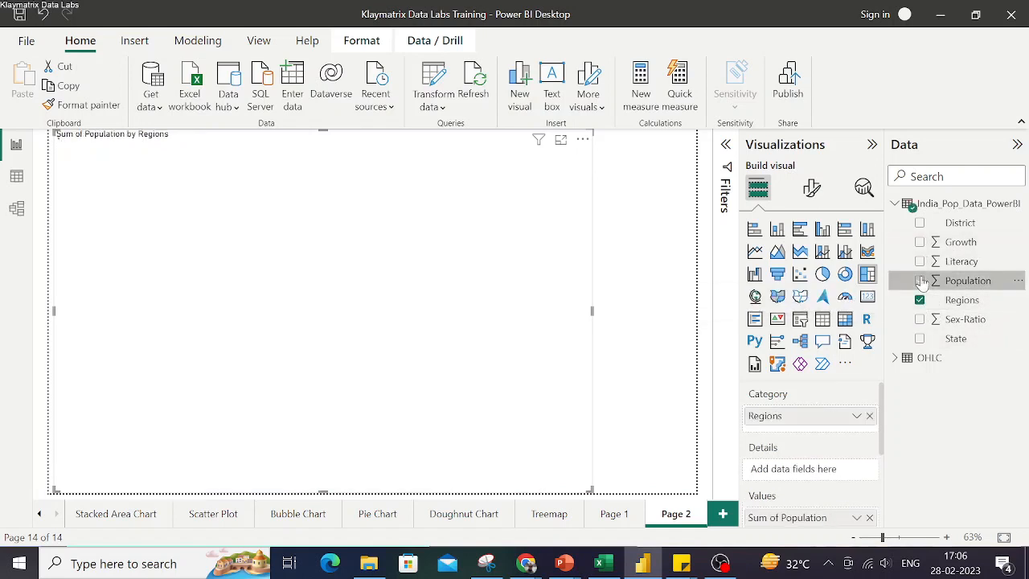
- Widen the treemap to the full page width and add State as its details
mouse_move(484, 370)
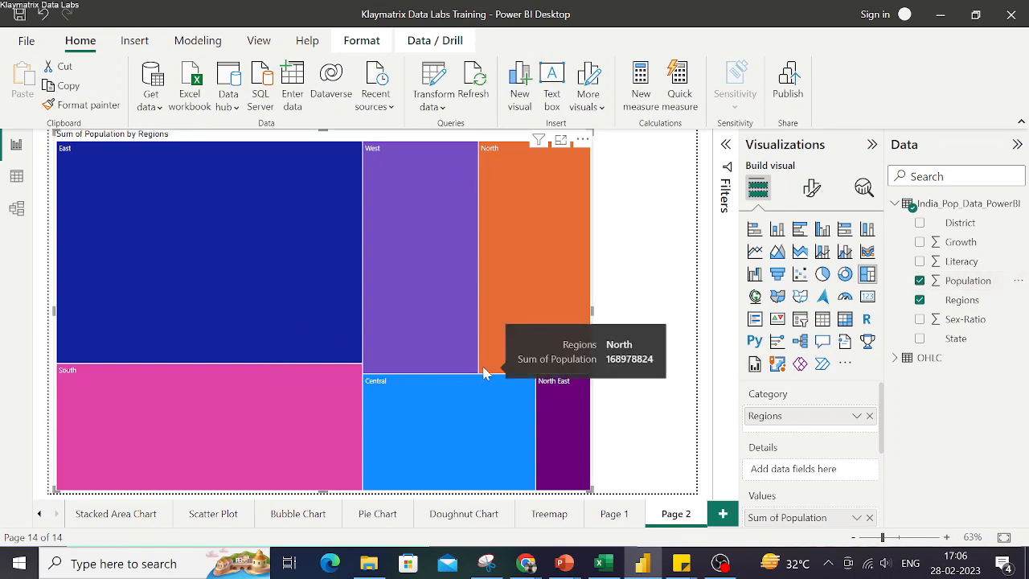
drag(593, 309, 696, 322)
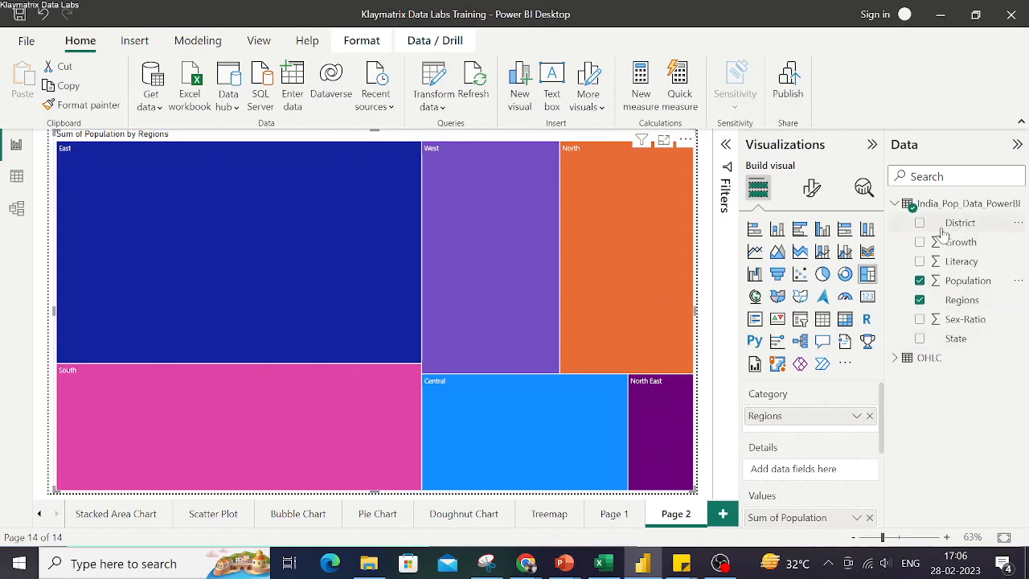
click(920, 339)
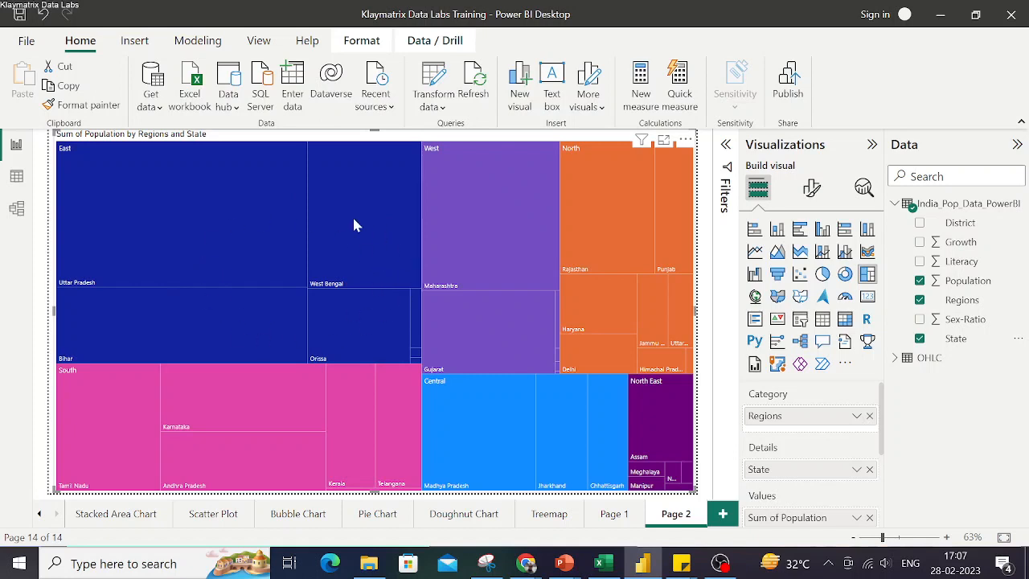
mouse_move(414, 344)
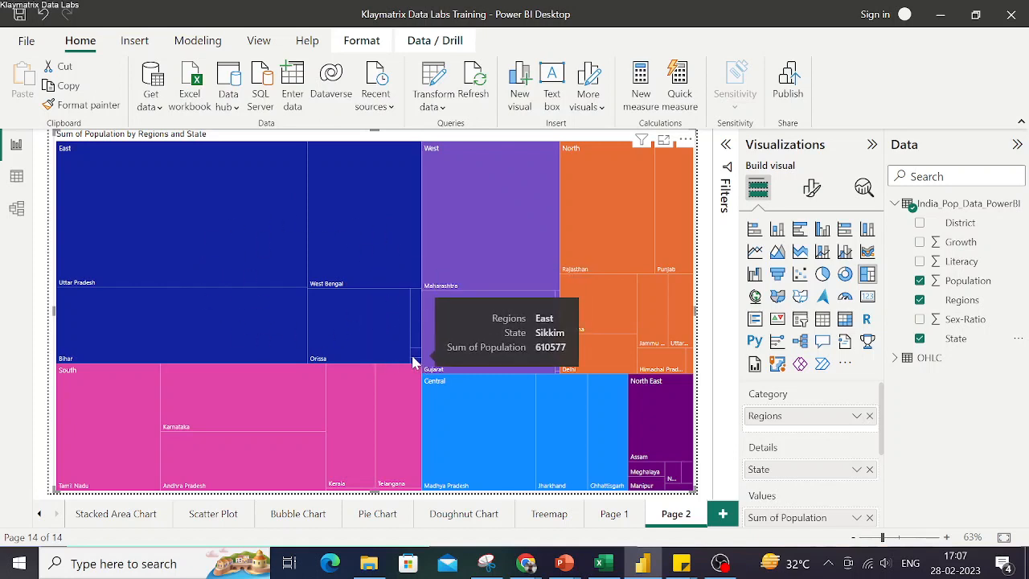